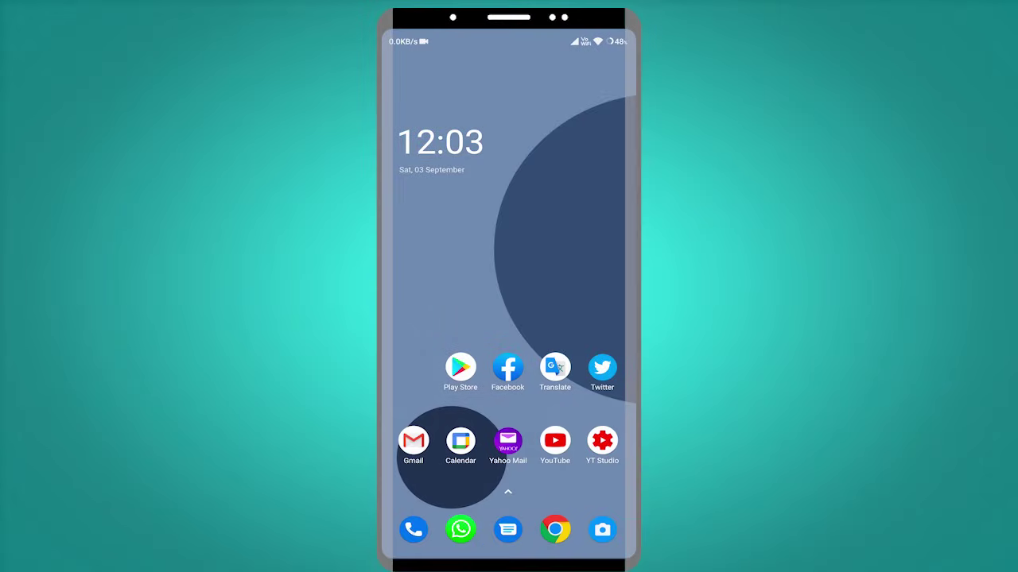
Search the Play Store for 'brave' and install Brave Fast Private Web Browser.
left_click(460, 367)
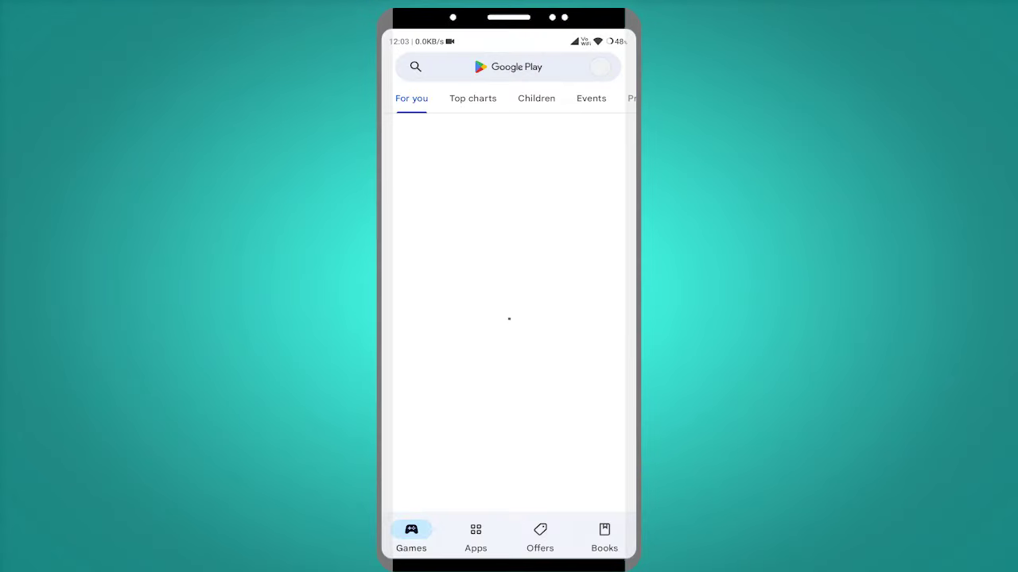
left_click(509, 67)
left_click(438, 101)
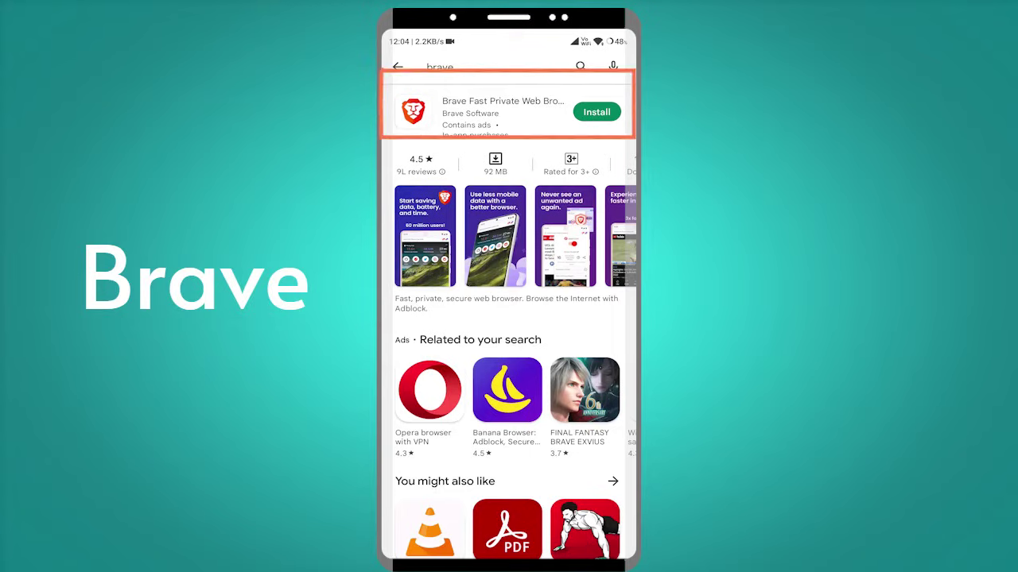
left_click(596, 111)
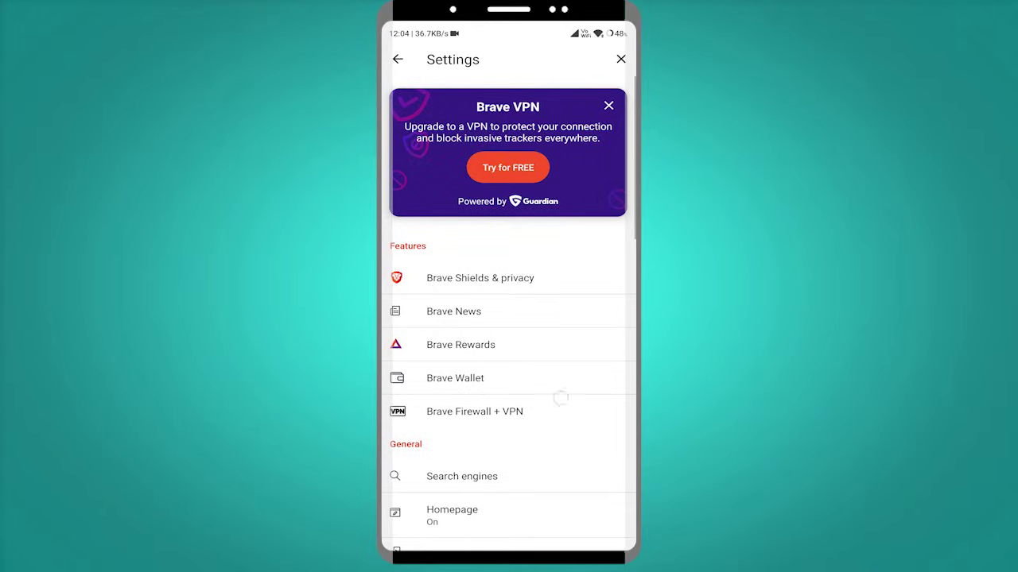
Switch on Background video playback in Brave settings and relaunch the browser.
left_click_drag(556, 398, 606, 219)
scroll(577, 291, "down", 5)
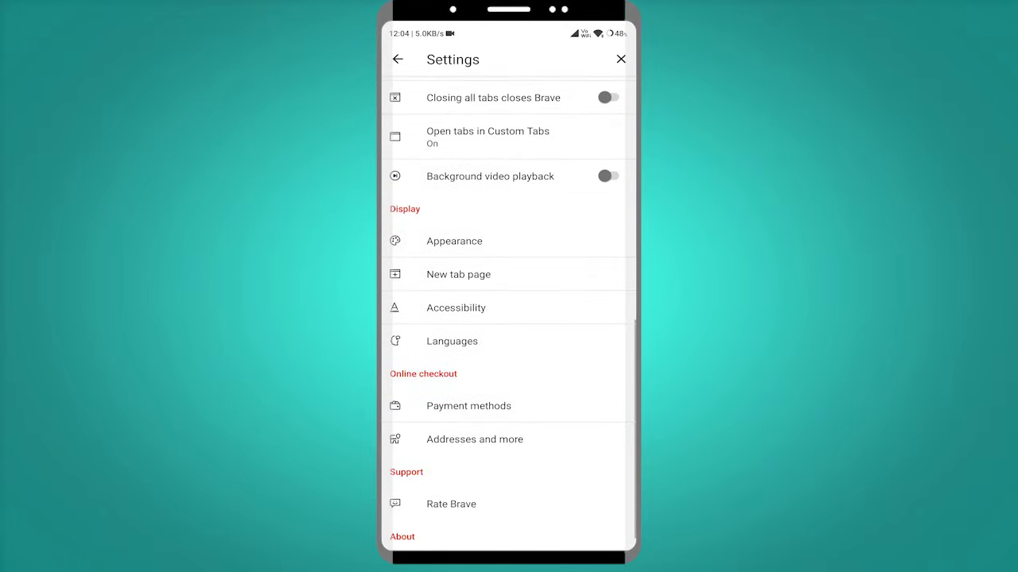
left_click(607, 233)
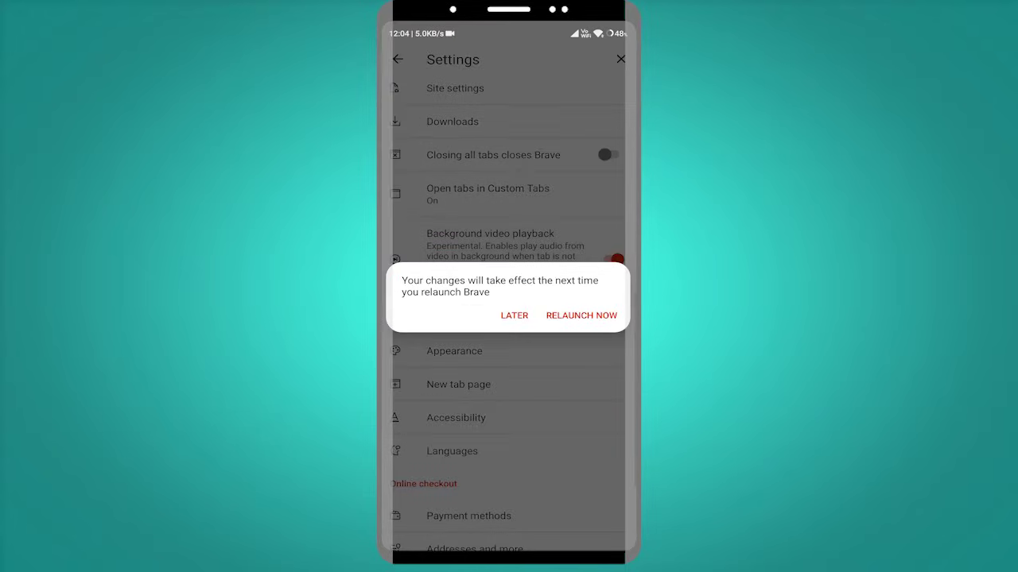
left_click(589, 315)
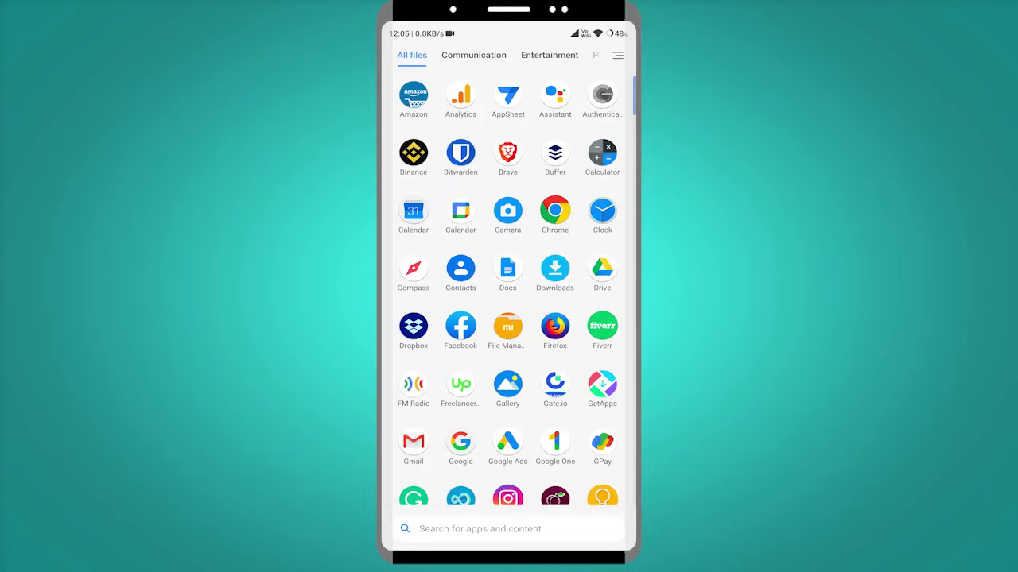
Return to the Android home screen.
key("Escape")
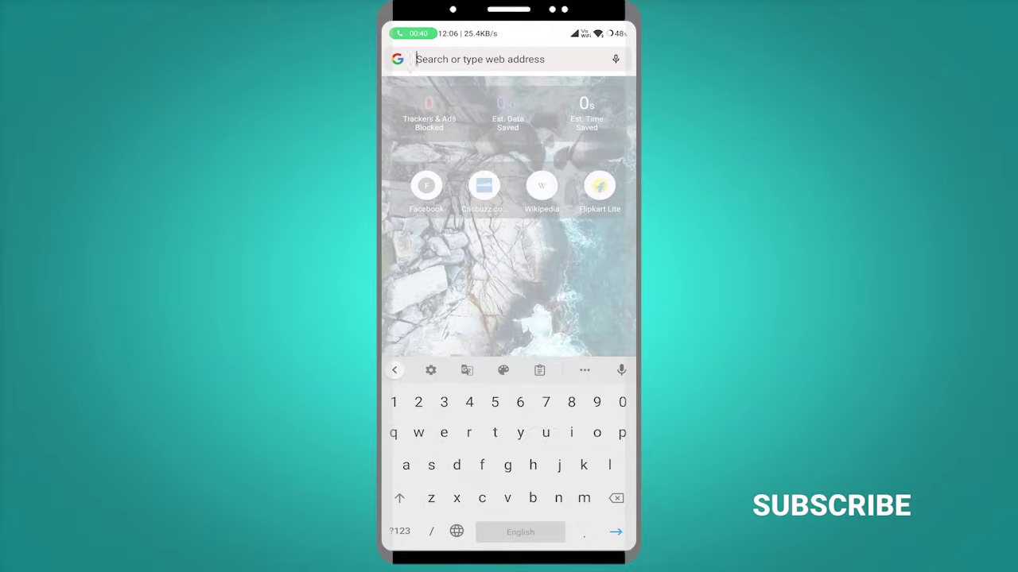
Load corporate-america.com from Brave's address bar.
type("corporate-")
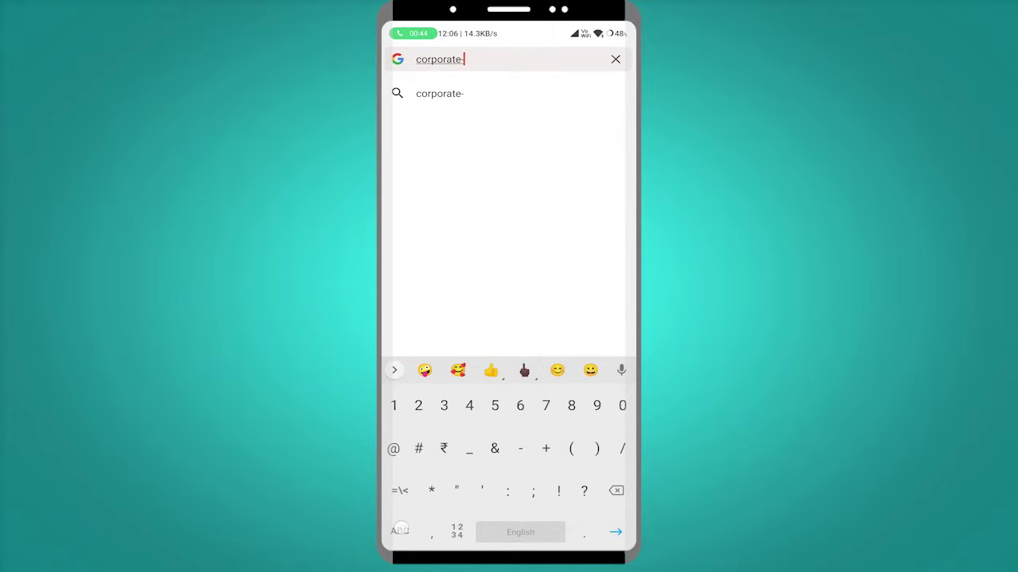
type("americ")
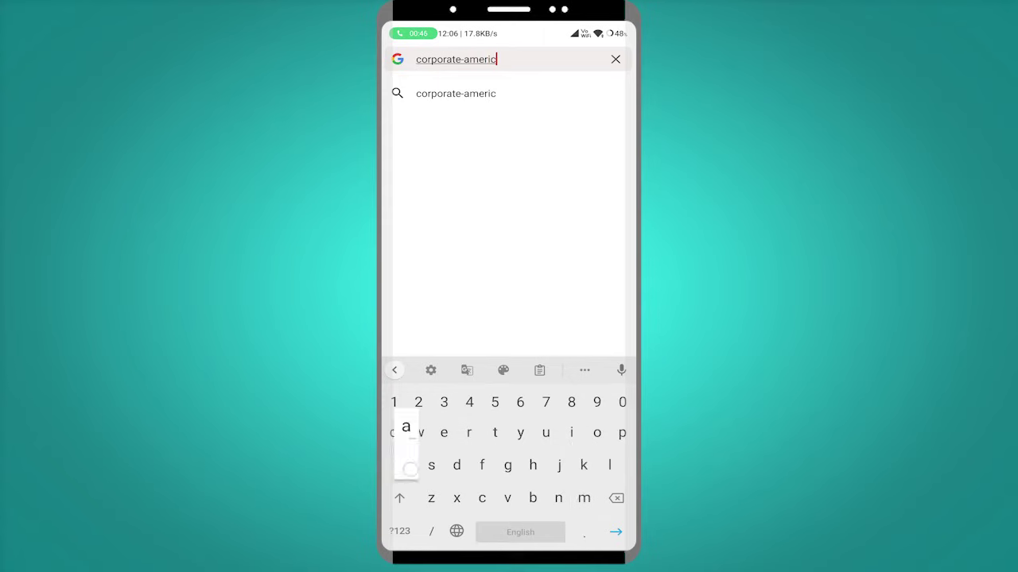
type("a.com")
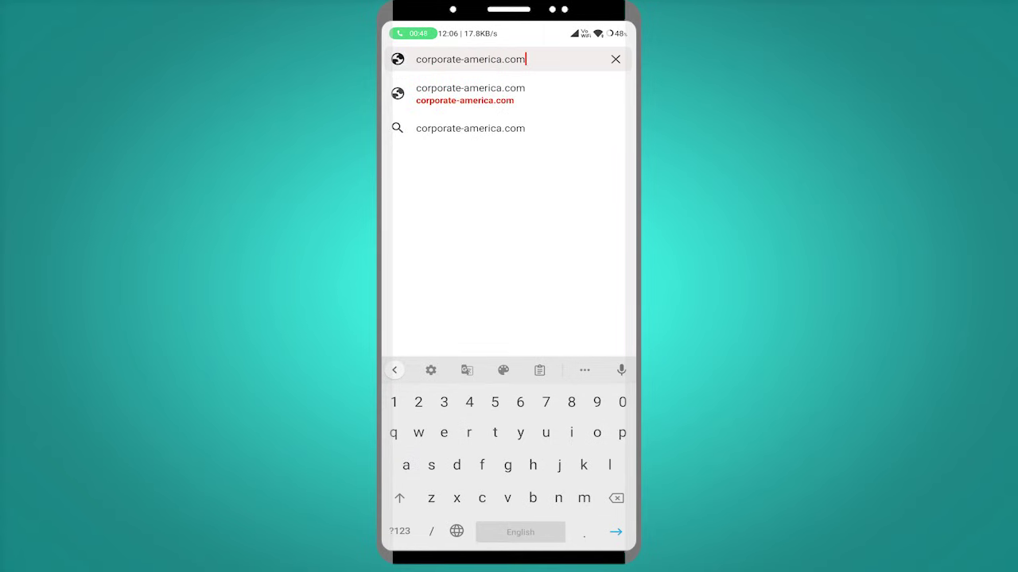
key("Return")
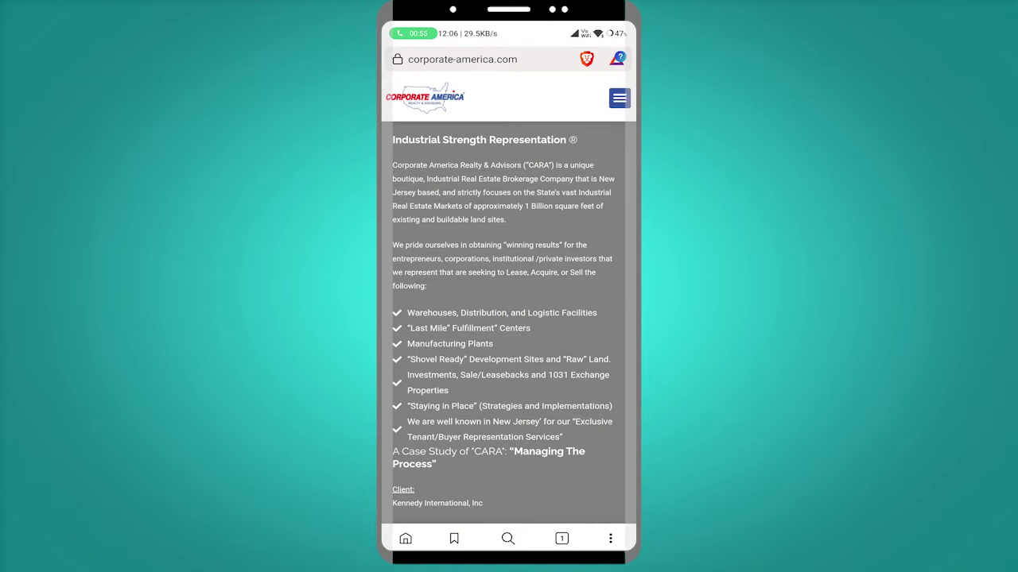
Go to the site's About Us page via its menu and mute the Our Mission video.
left_click(620, 98)
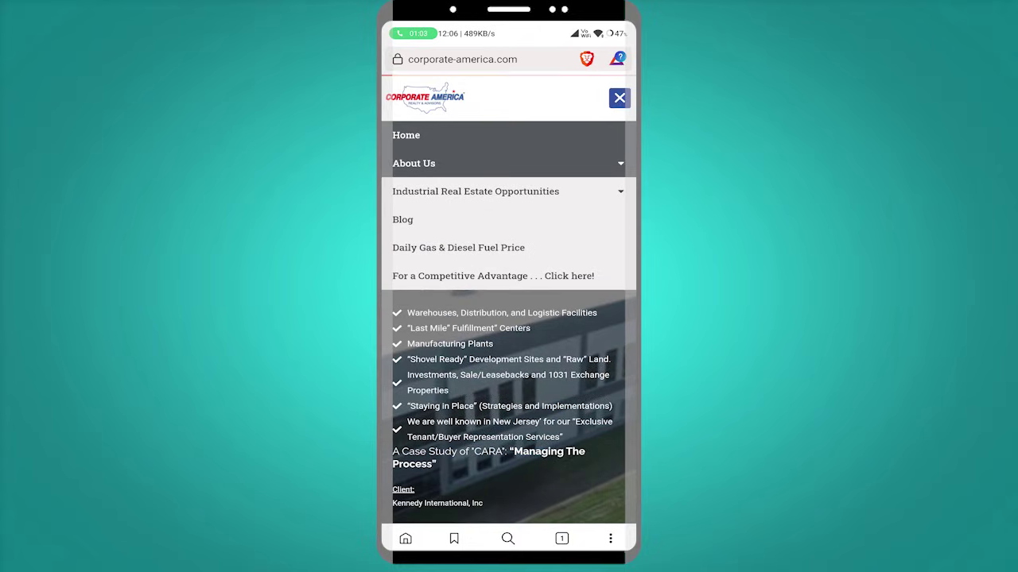
left_click(413, 163)
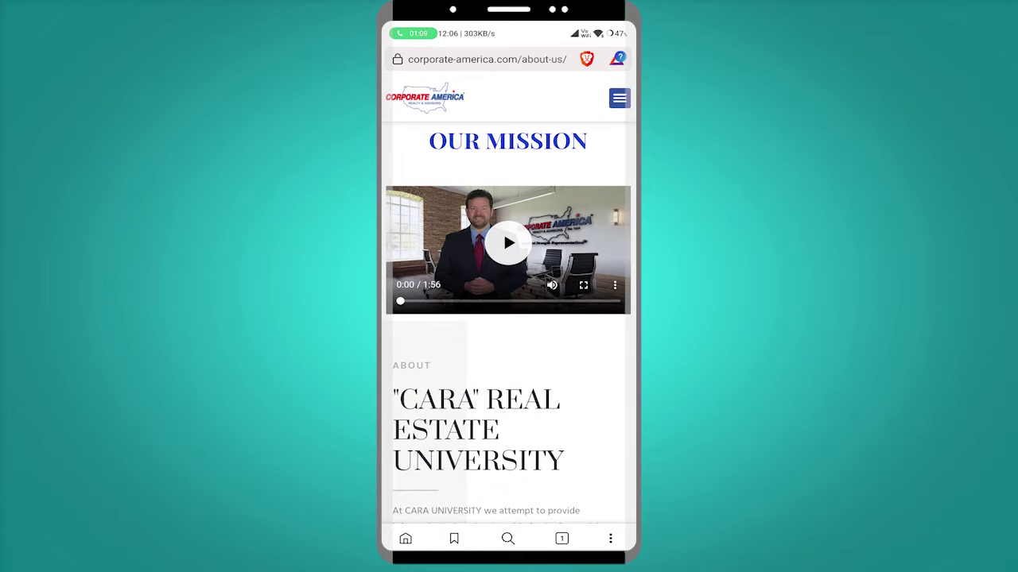
left_click(552, 285)
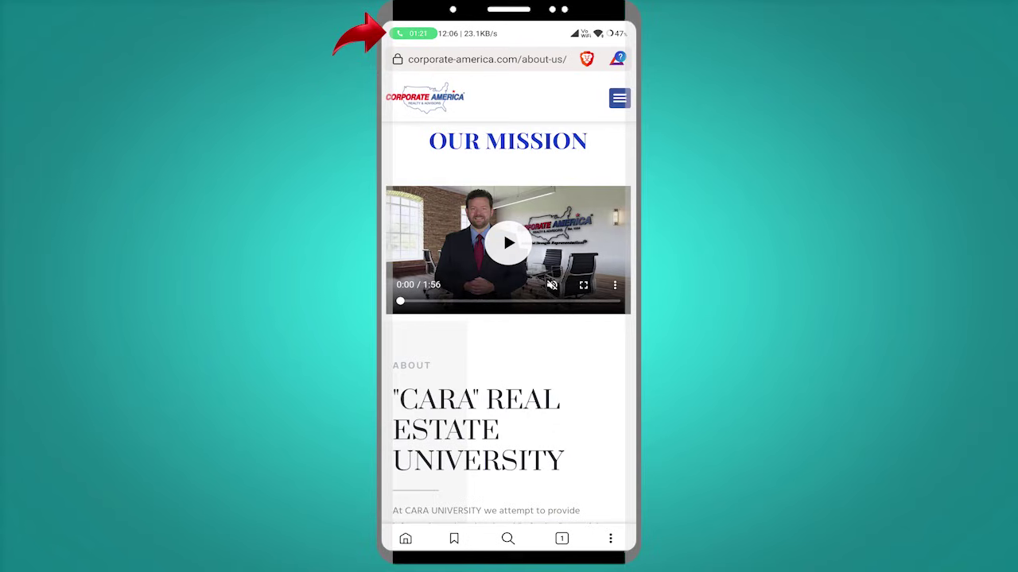
left_click(413, 34)
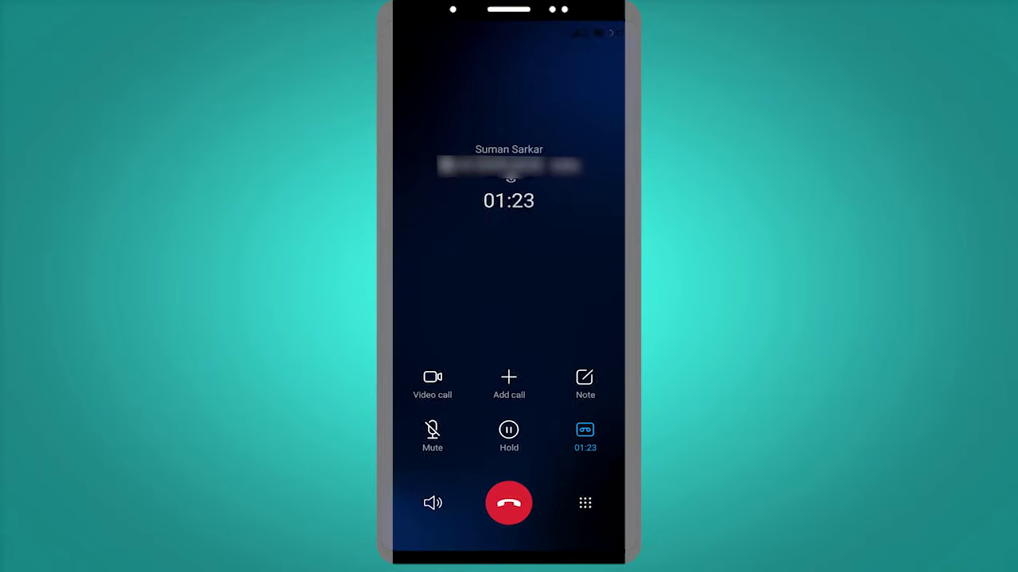
left_click_drag(509, 557, 509, 358)
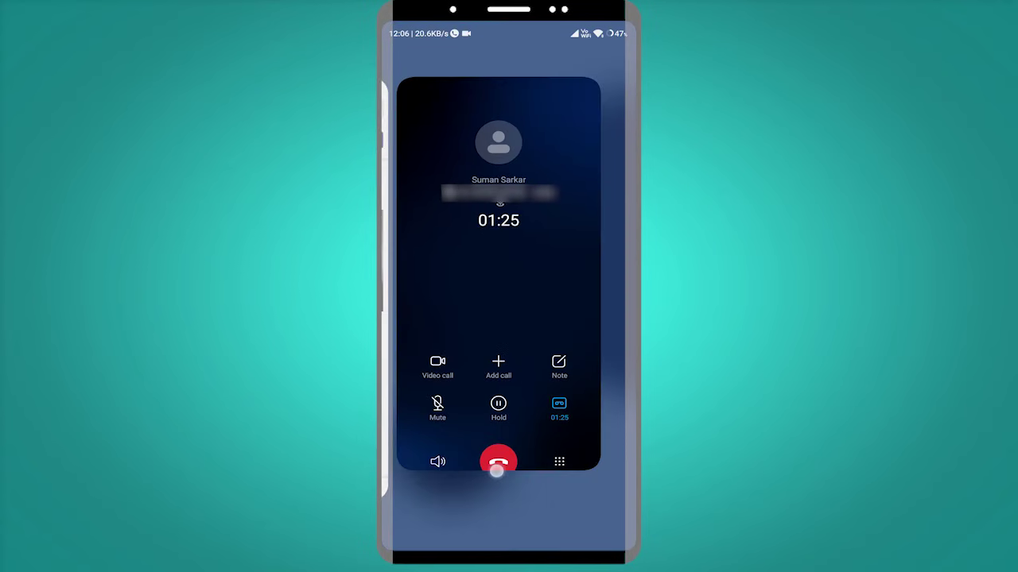
left_click(571, 318)
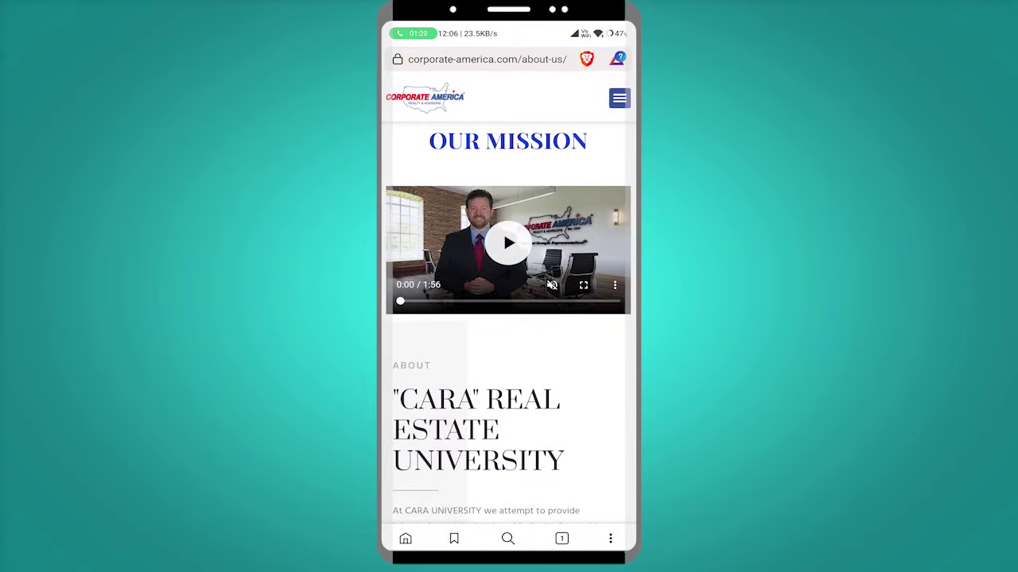
Play the Our Mission video, check the call screen via Recents, then return to Brave.
left_click(507, 243)
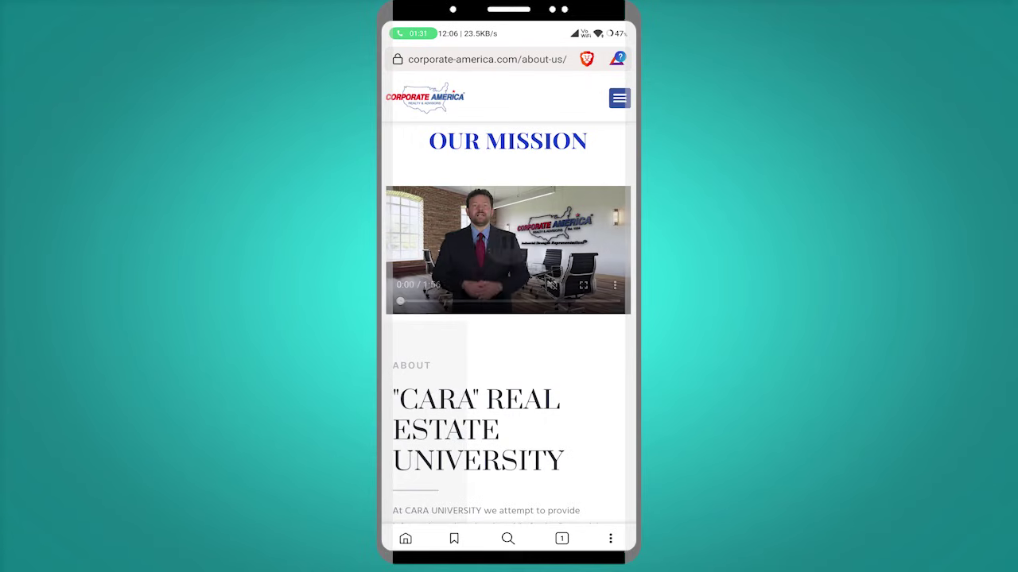
left_click(507, 246)
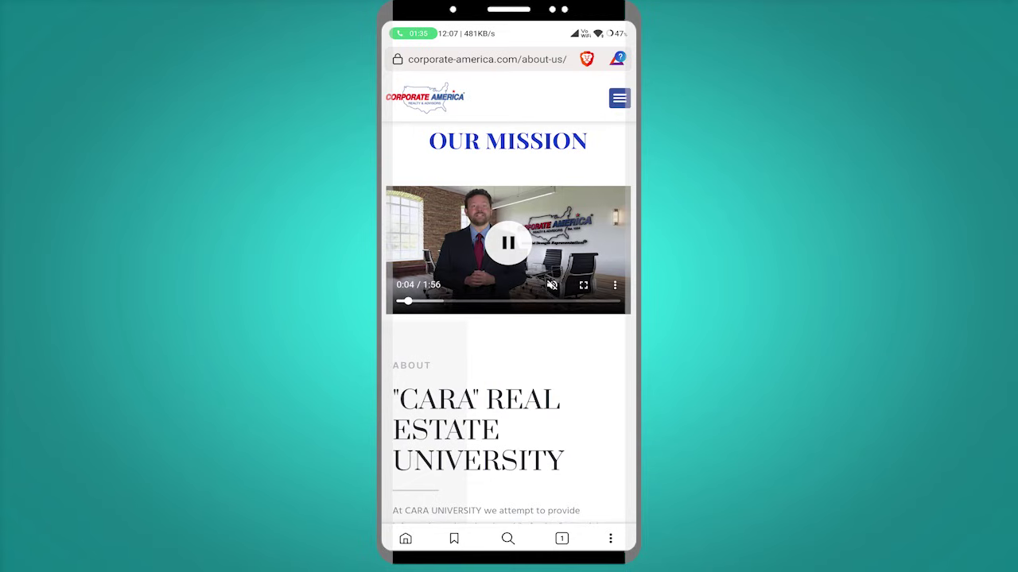
left_click_drag(508, 549, 508, 358)
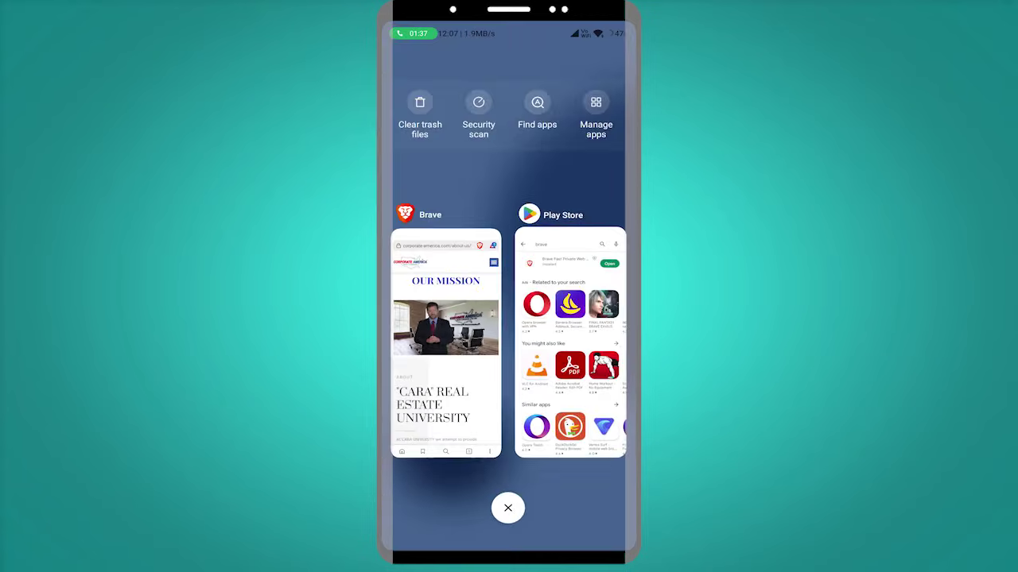
left_click(412, 33)
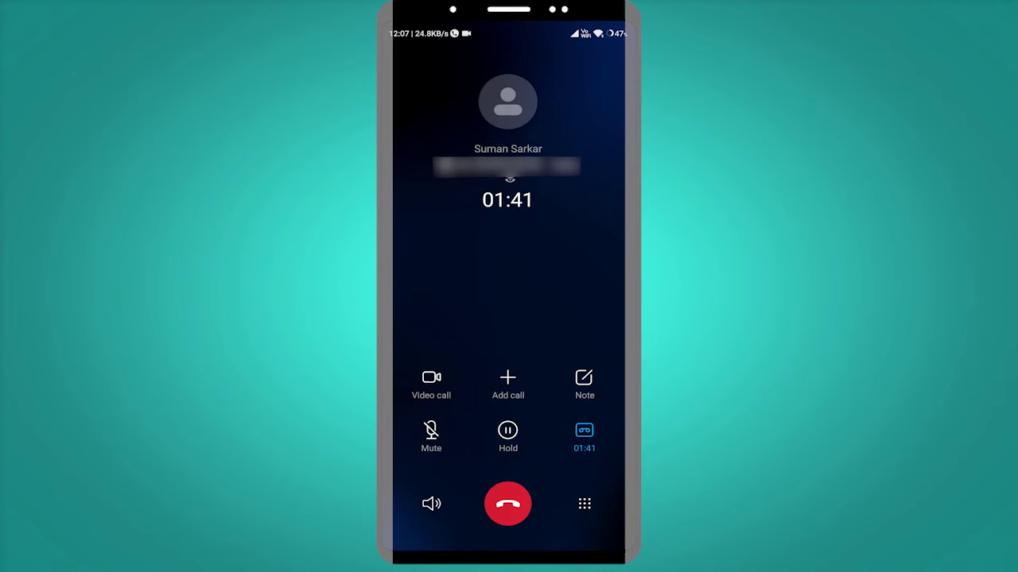
left_click_drag(497, 539, 496, 453)
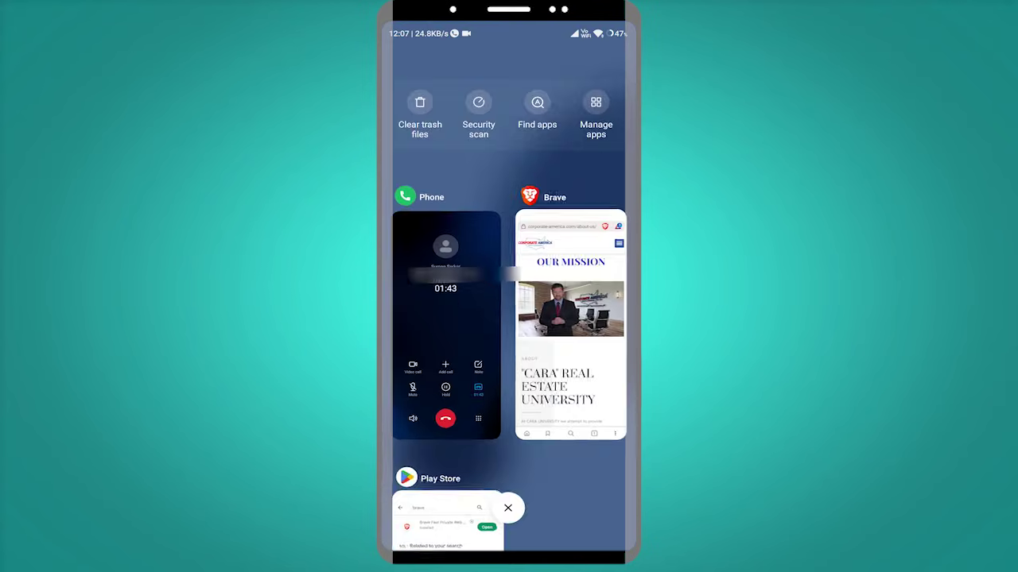
left_click(558, 318)
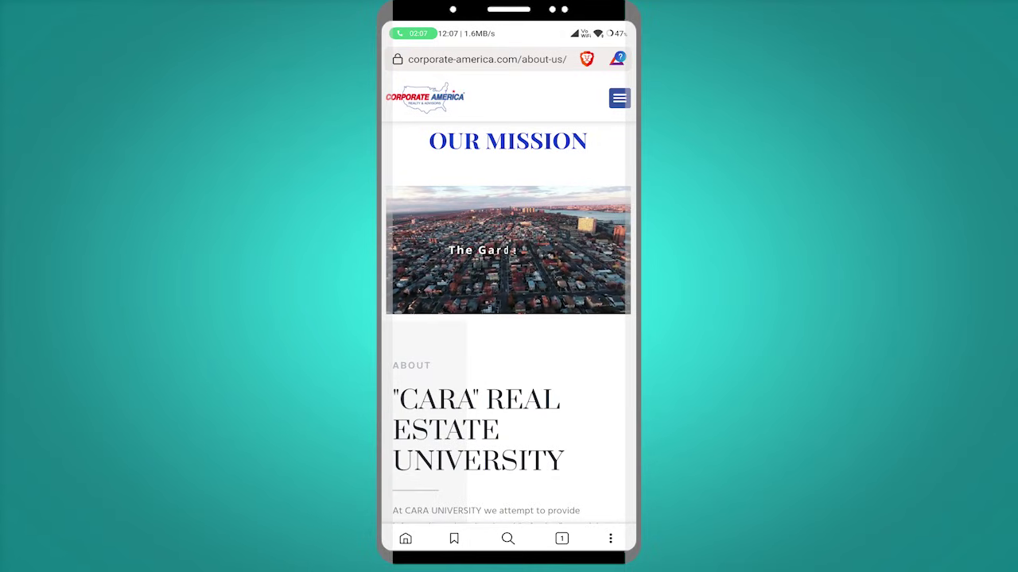
scroll(508, 318, "down", 3)
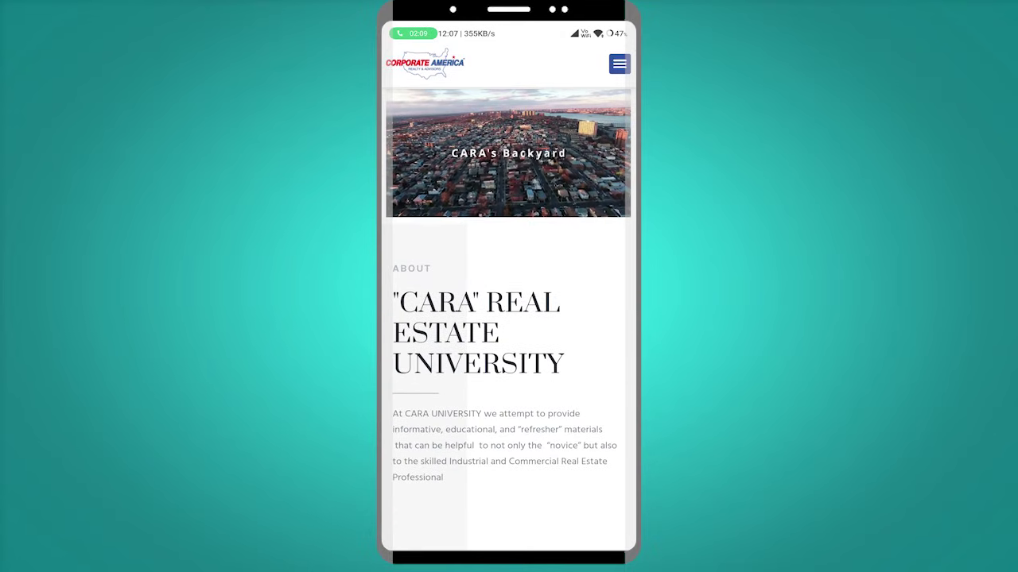
scroll(508, 358, "up", 2)
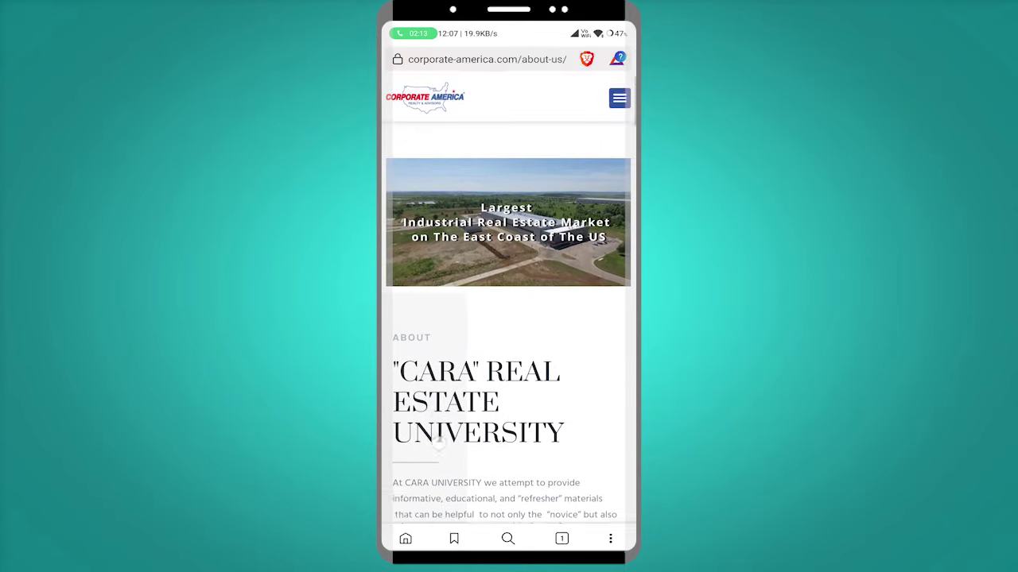